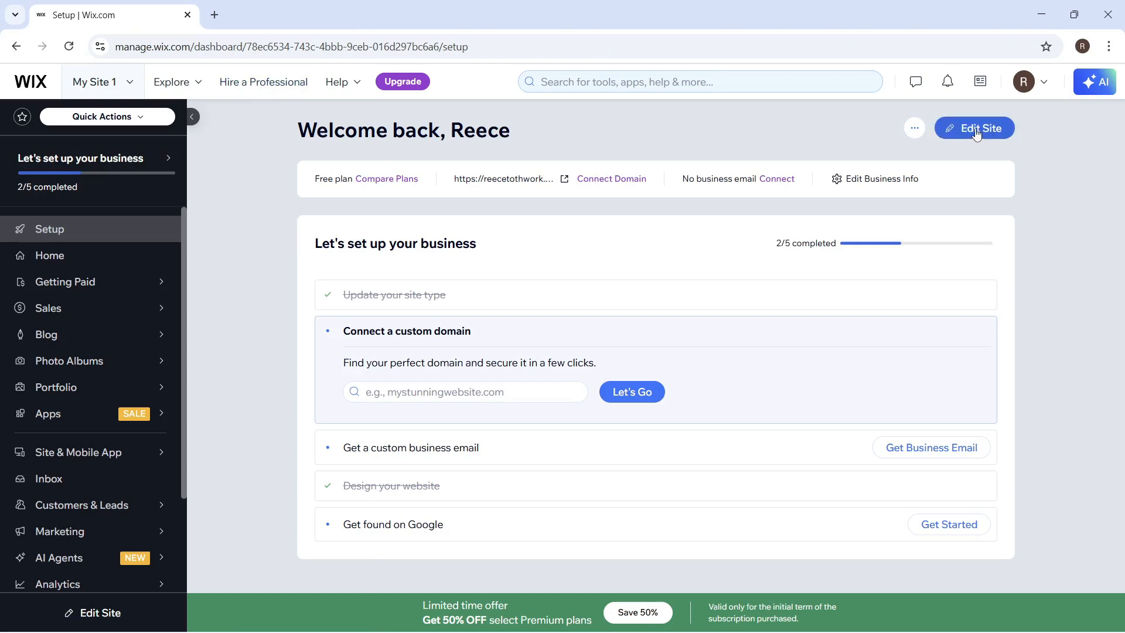
Open the site for editing and bring up the Site Menu list where its pages are managed
click(977, 134)
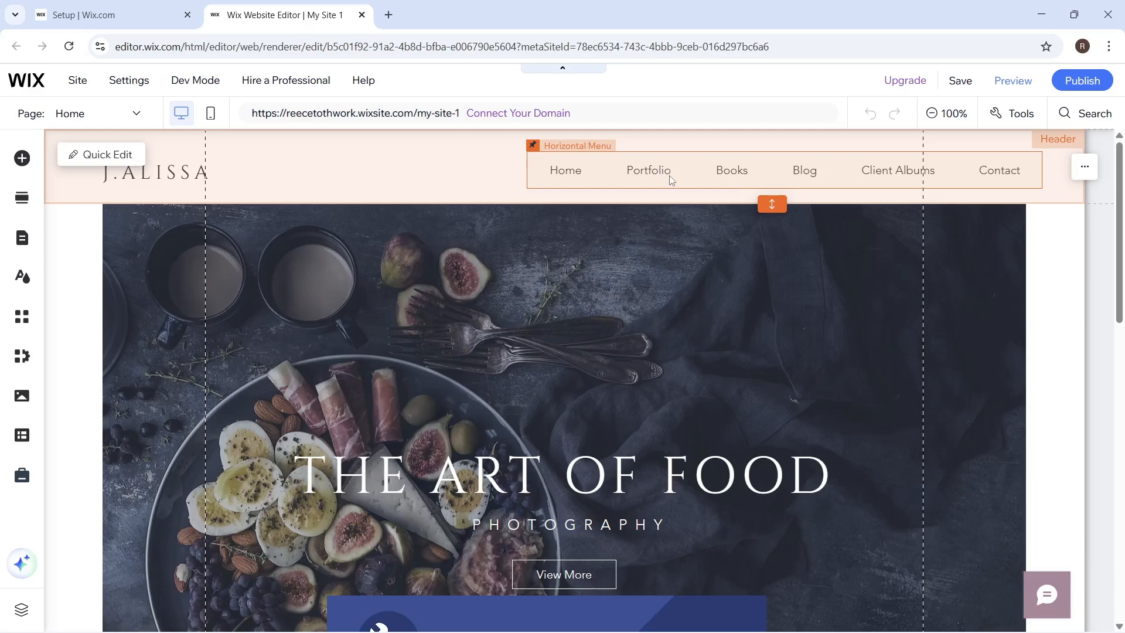
click(643, 183)
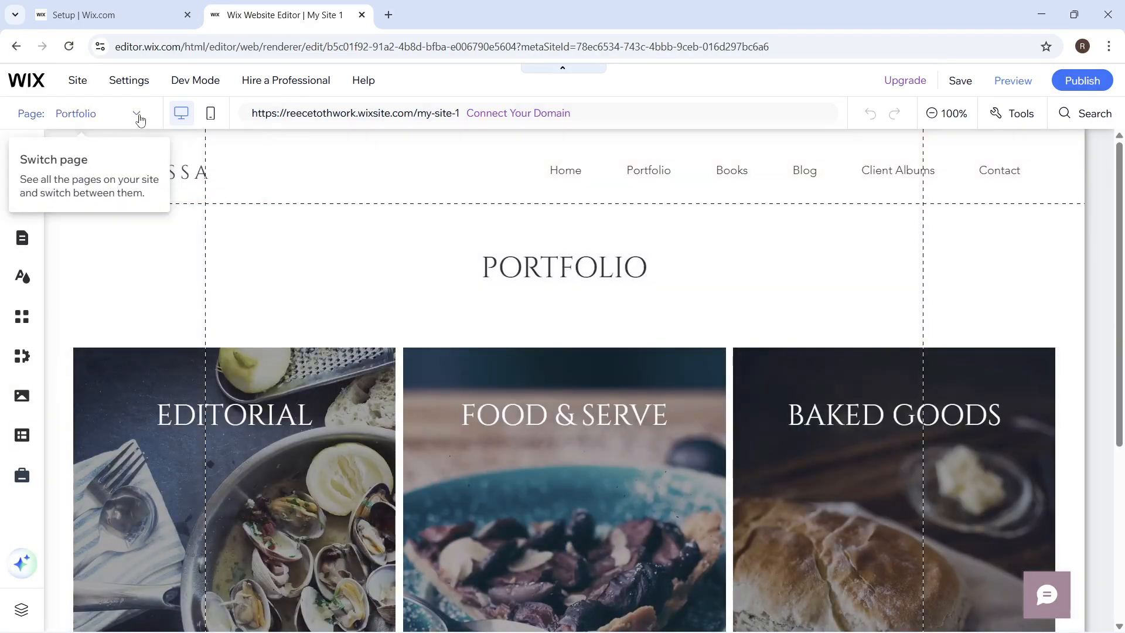
click(137, 115)
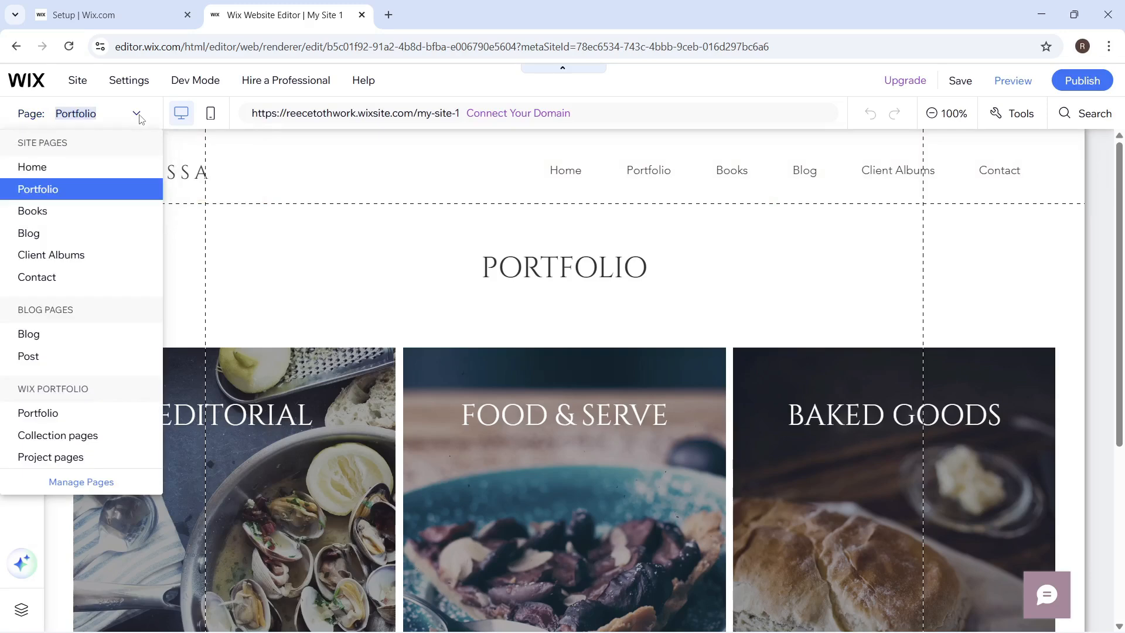
click(81, 482)
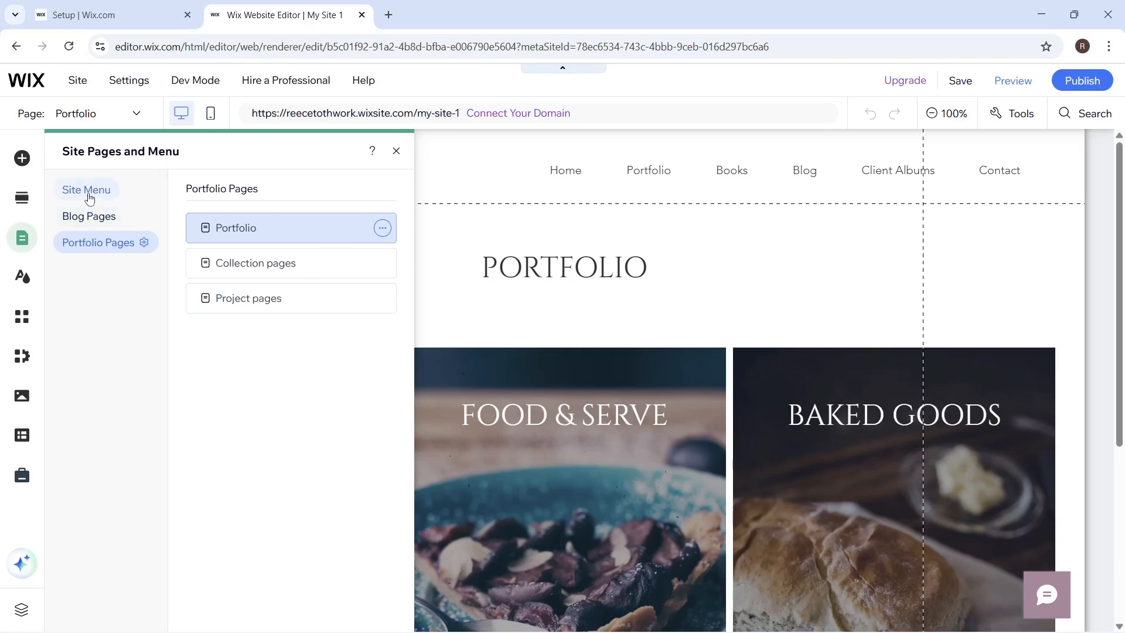
click(88, 191)
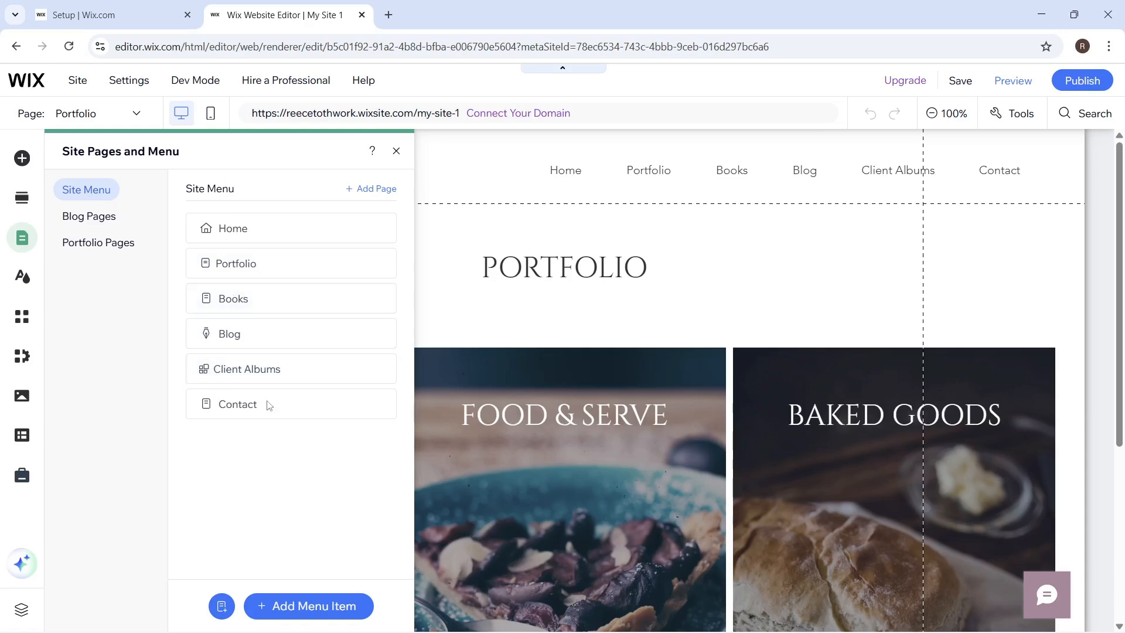
Look at the available new-page templates, and make Books a subpage of Portfolio in the site menu
click(382, 190)
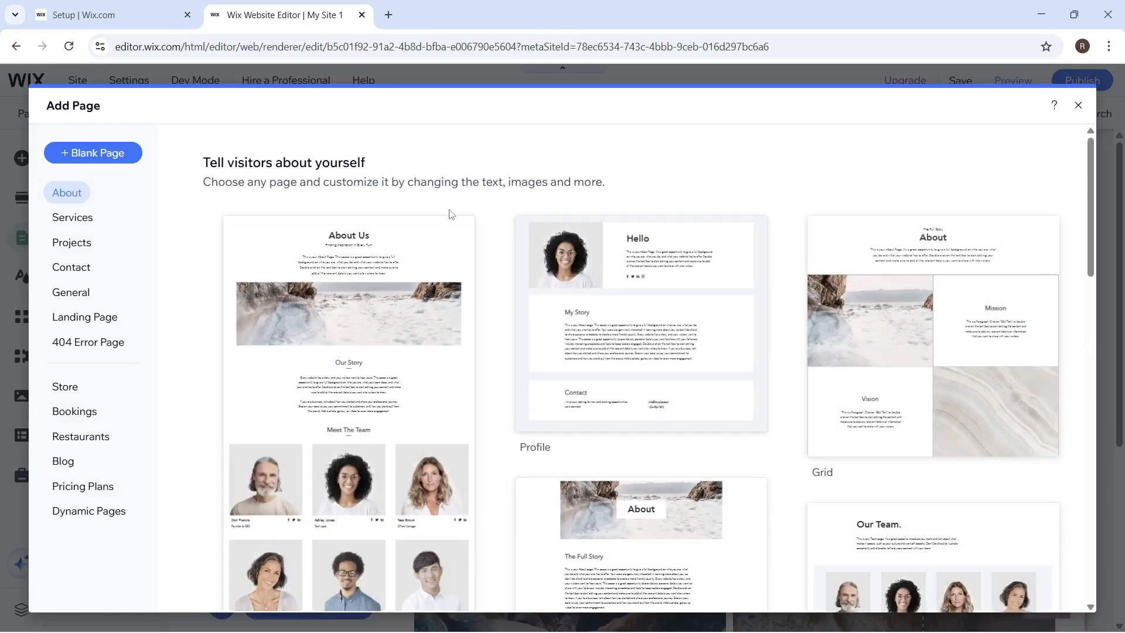
click(1078, 105)
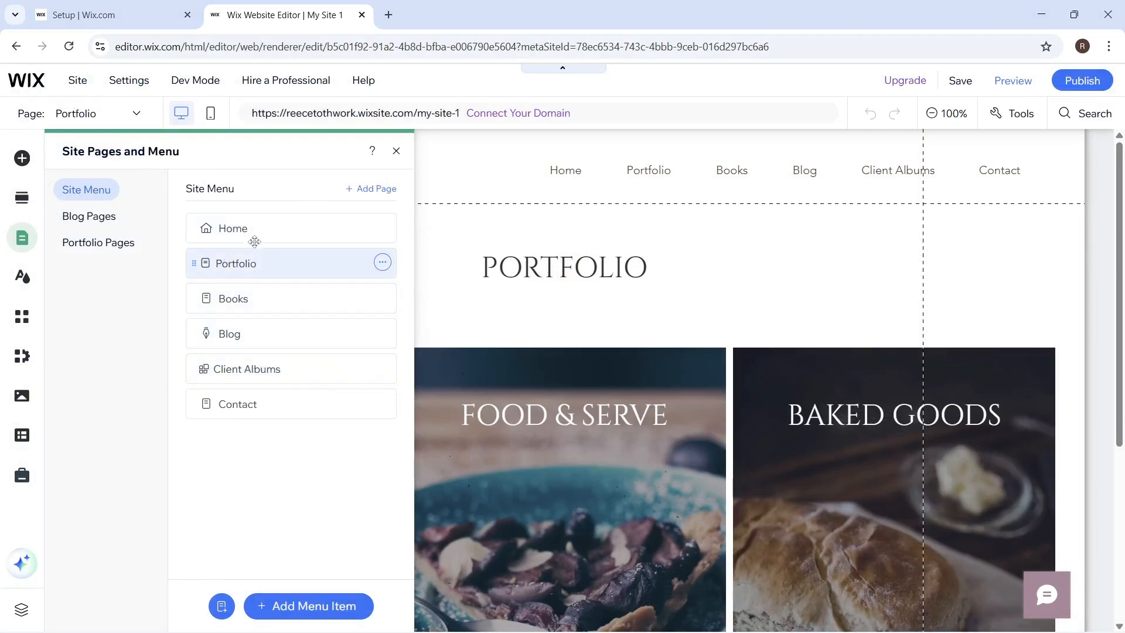
scroll(241, 351, down, 1)
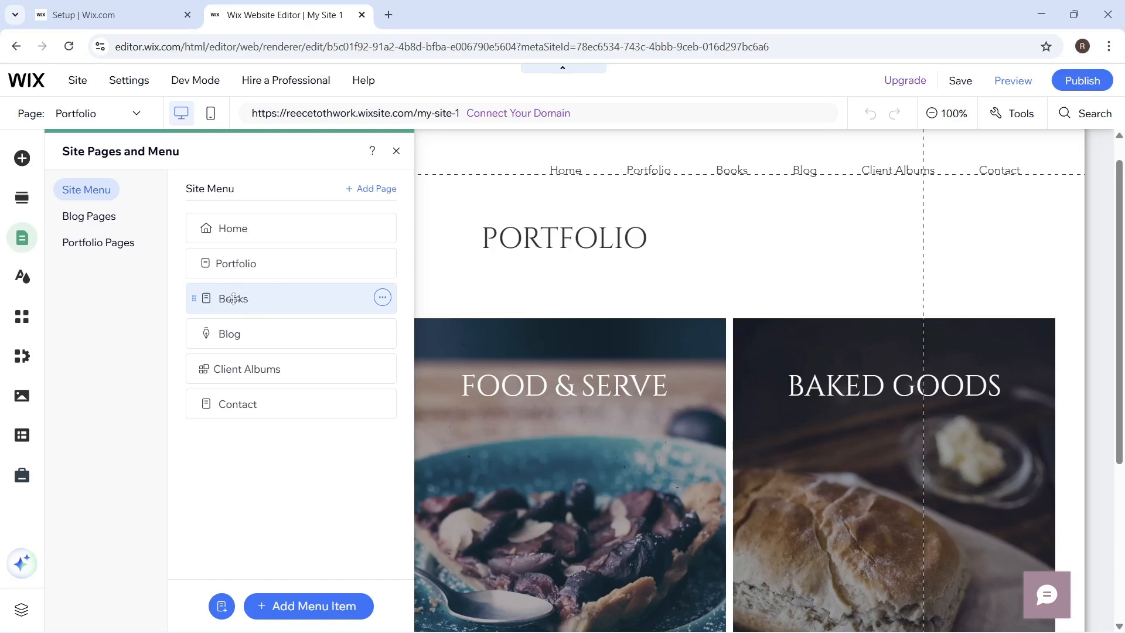
drag(233, 299, 308, 290)
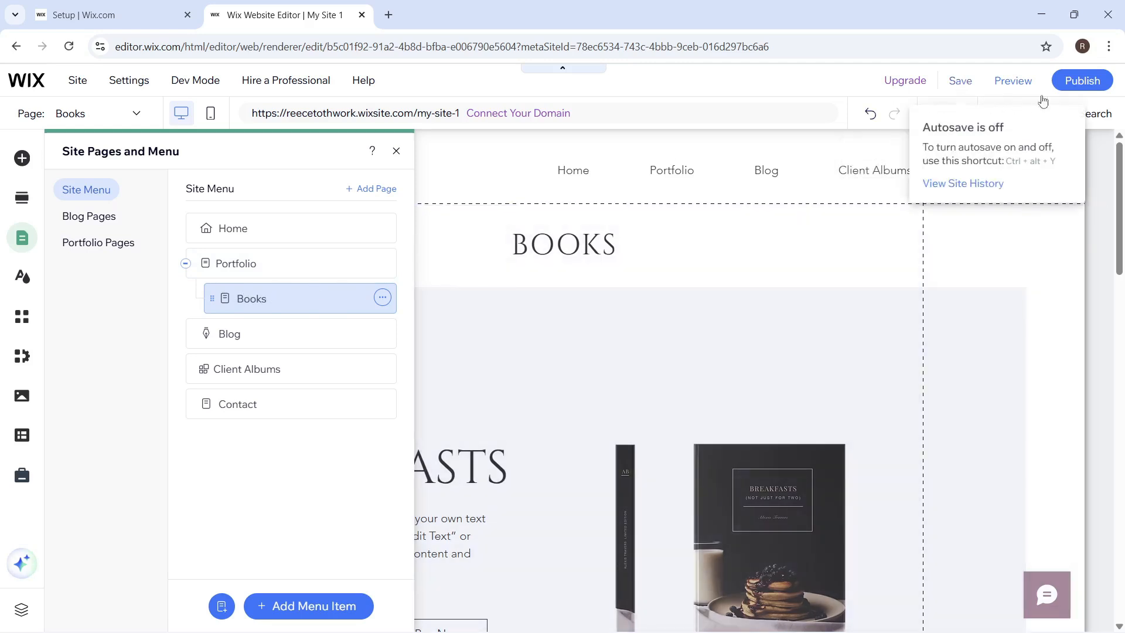
Preview the site, try the subpages under Portfolio and the Client Albums menu entry, and return to editing
click(1010, 86)
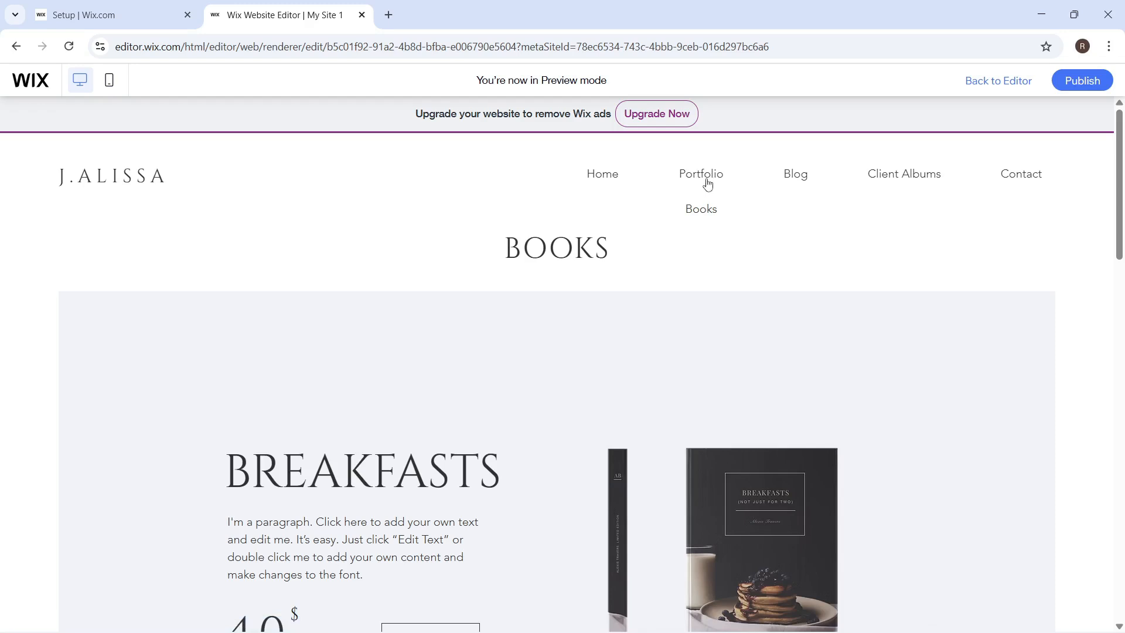
click(707, 211)
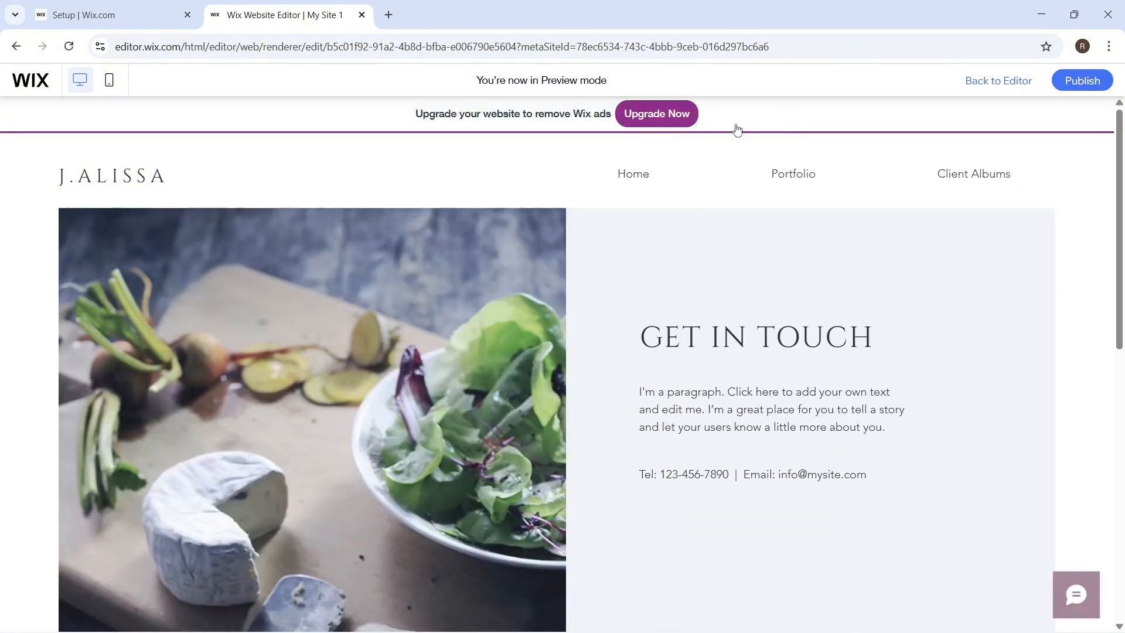
mouse_move(773, 171)
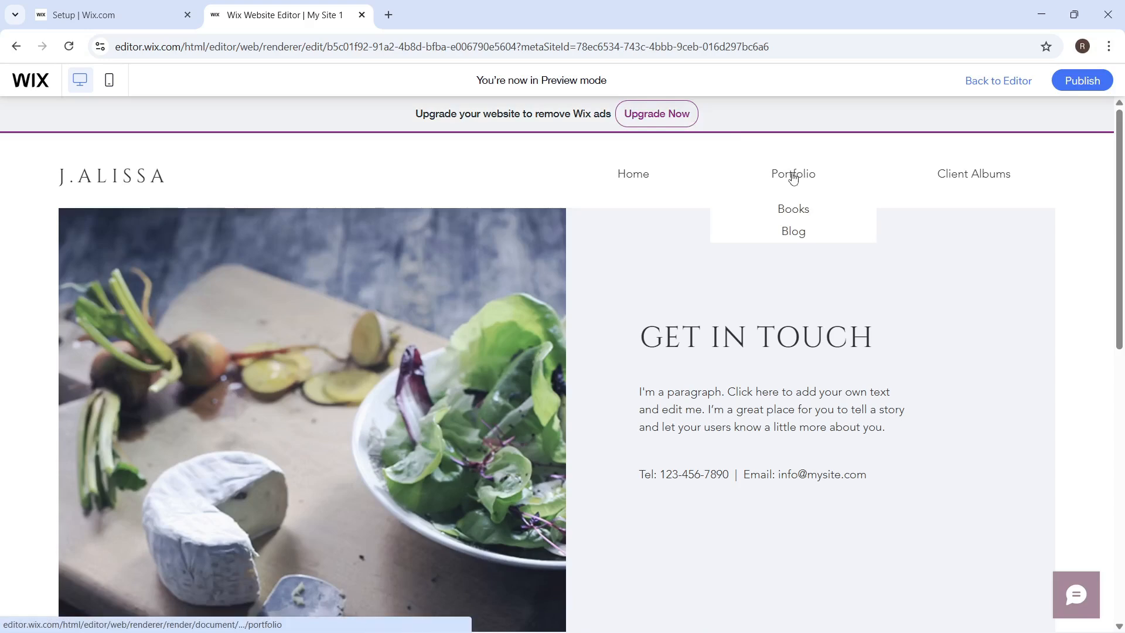
mouse_move(937, 179)
mouse_move(847, 173)
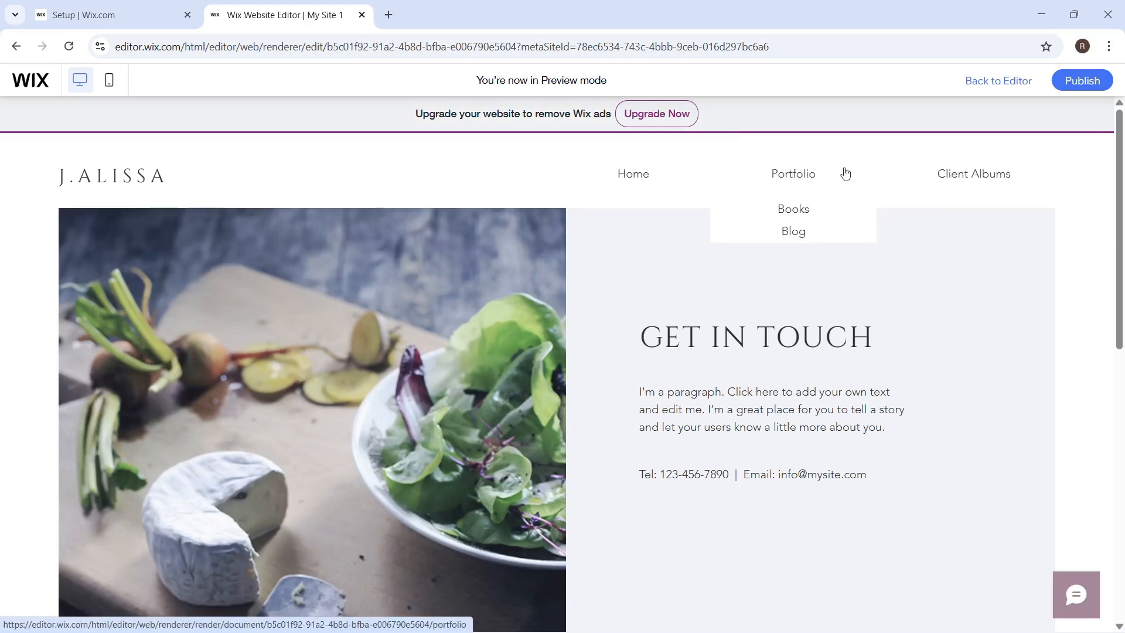
click(809, 177)
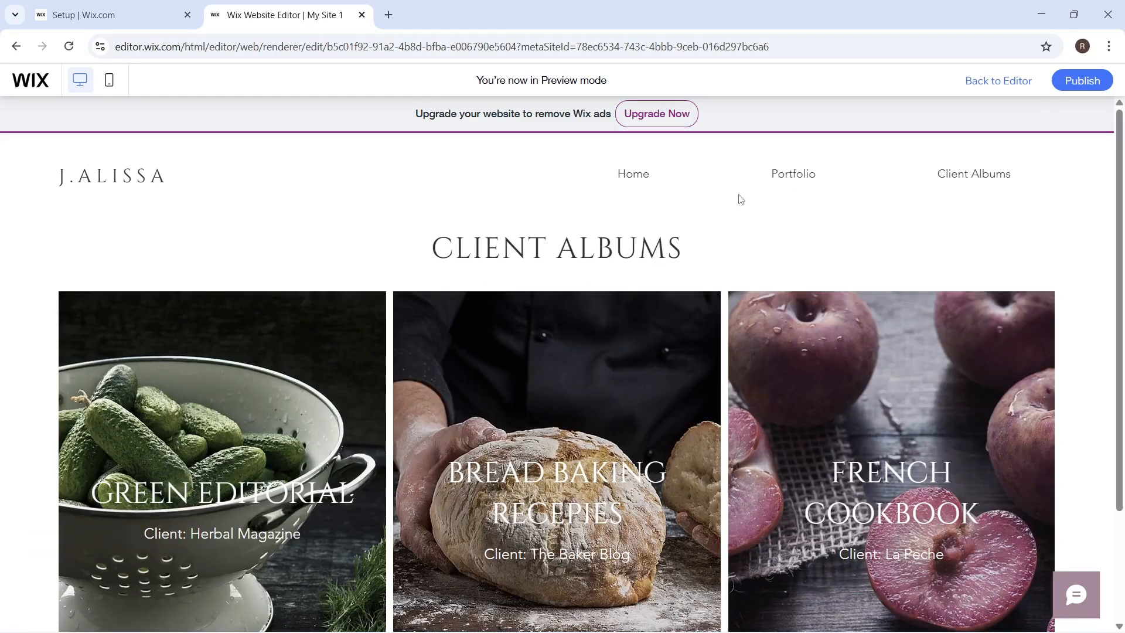
mouse_move(784, 180)
click(1000, 87)
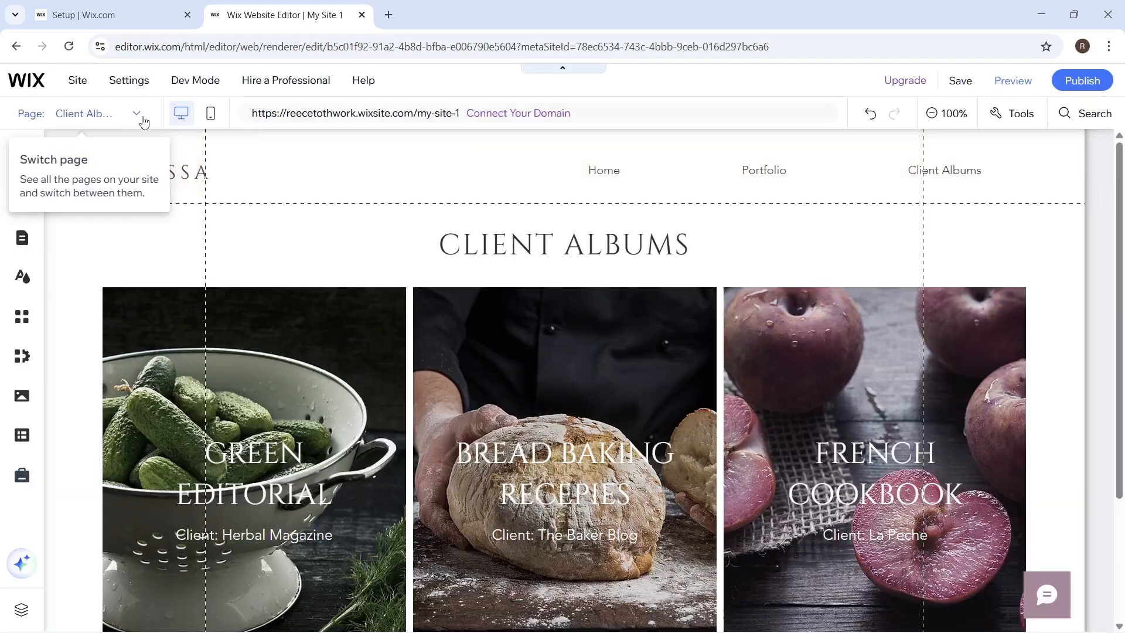
Turn the Blog and Books subpages back into main pages in the site menu
click(138, 114)
click(84, 480)
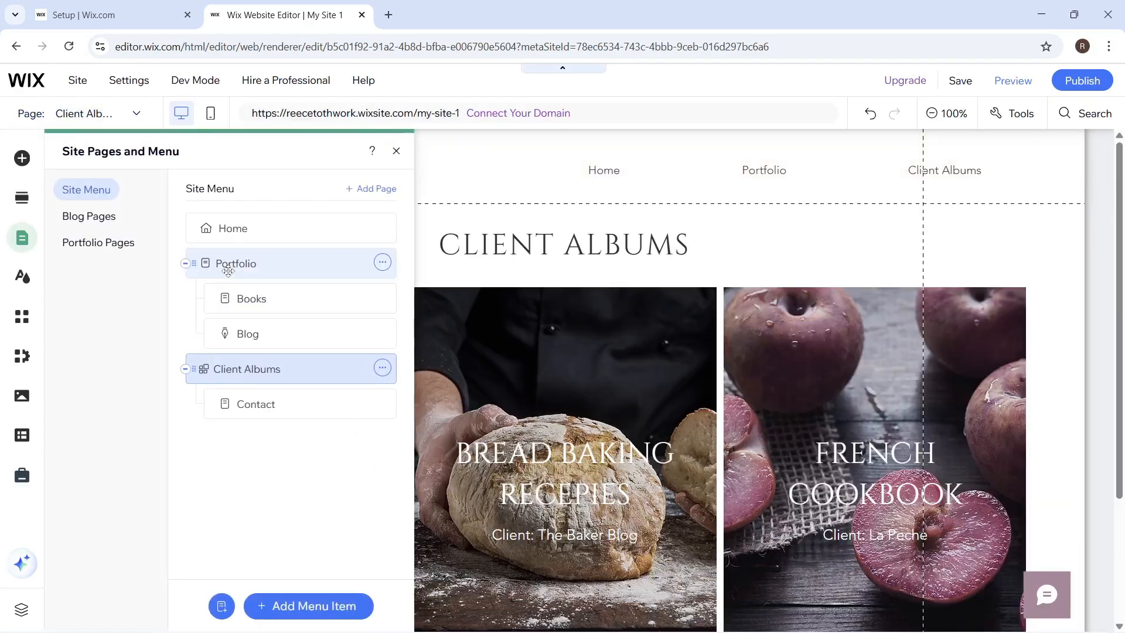
mouse_move(292, 332)
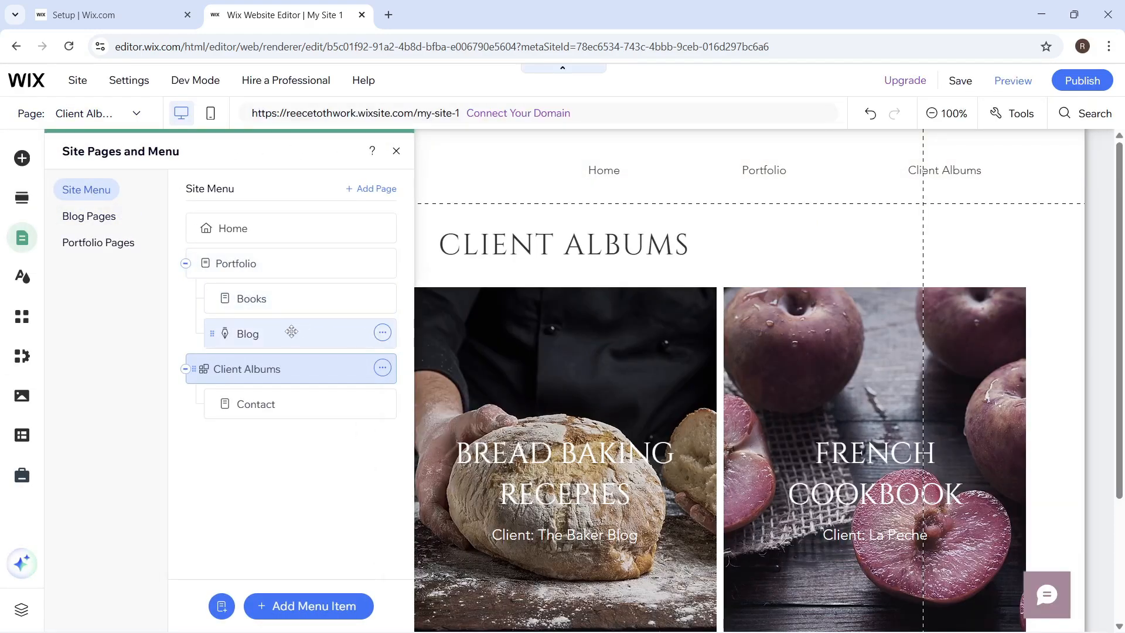
click(383, 334)
click(459, 453)
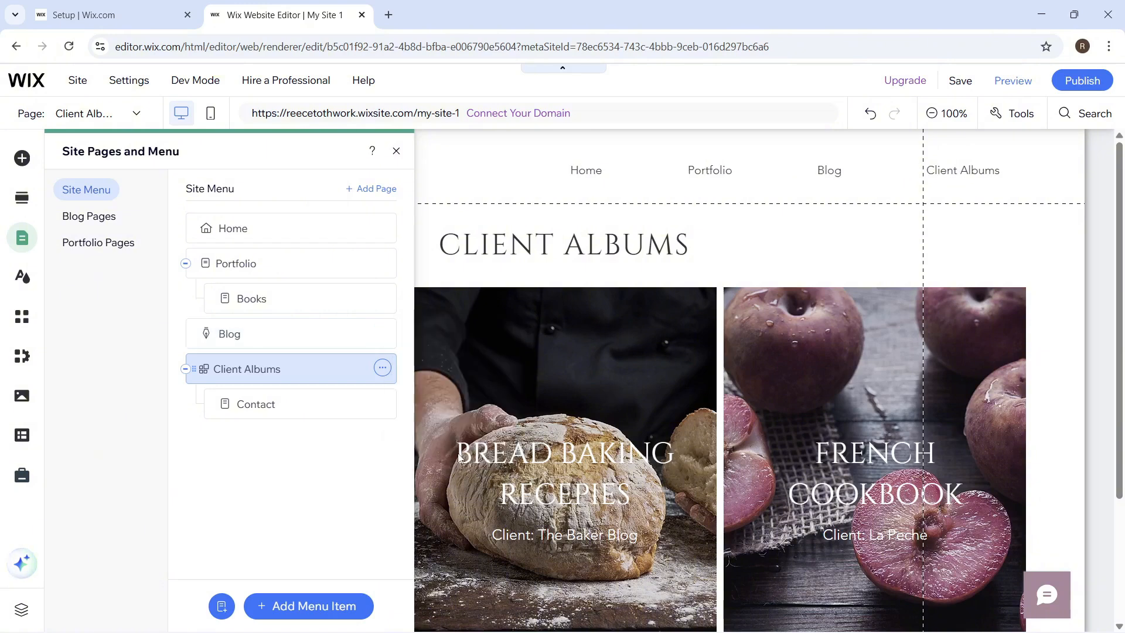
click(382, 298)
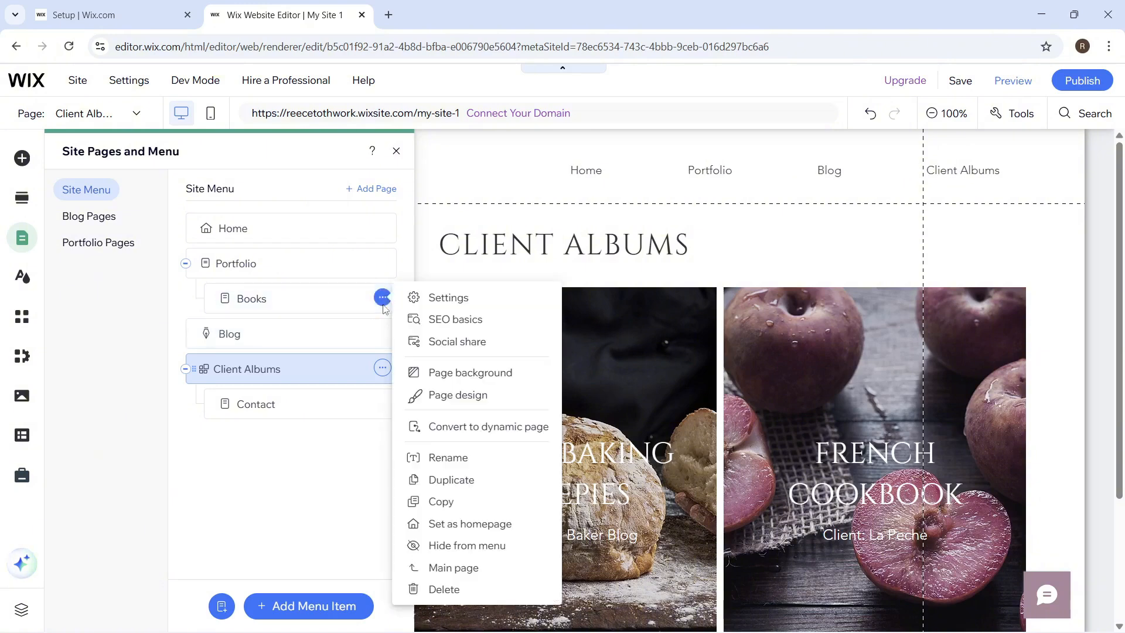
click(463, 568)
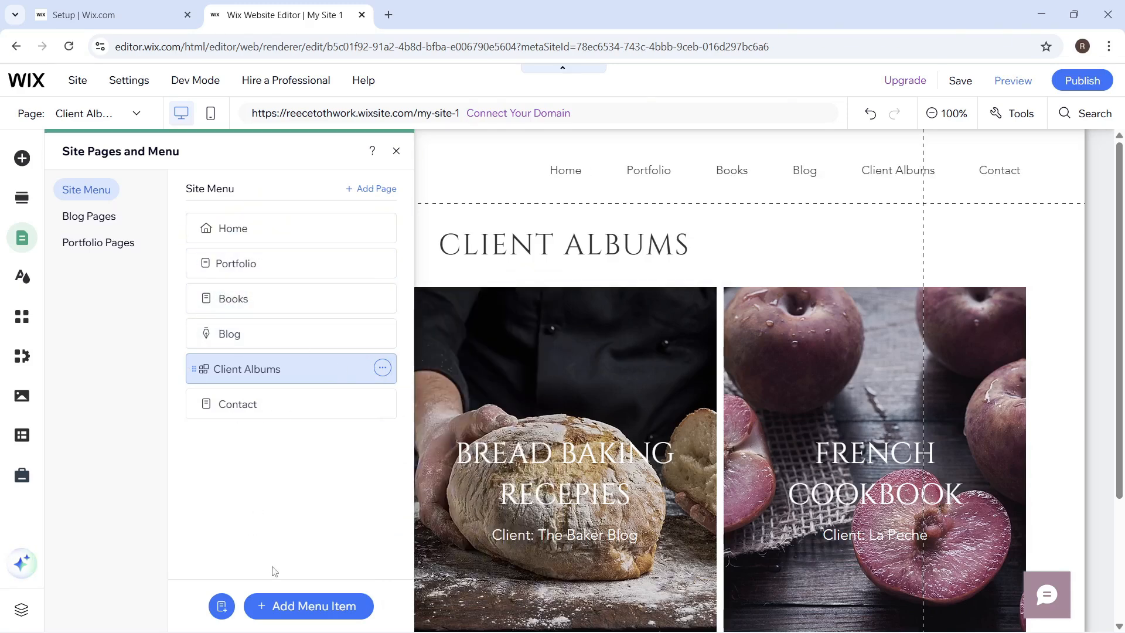
Add a dropdown item with its default name to the site menu and nest the Contact page under it
click(319, 609)
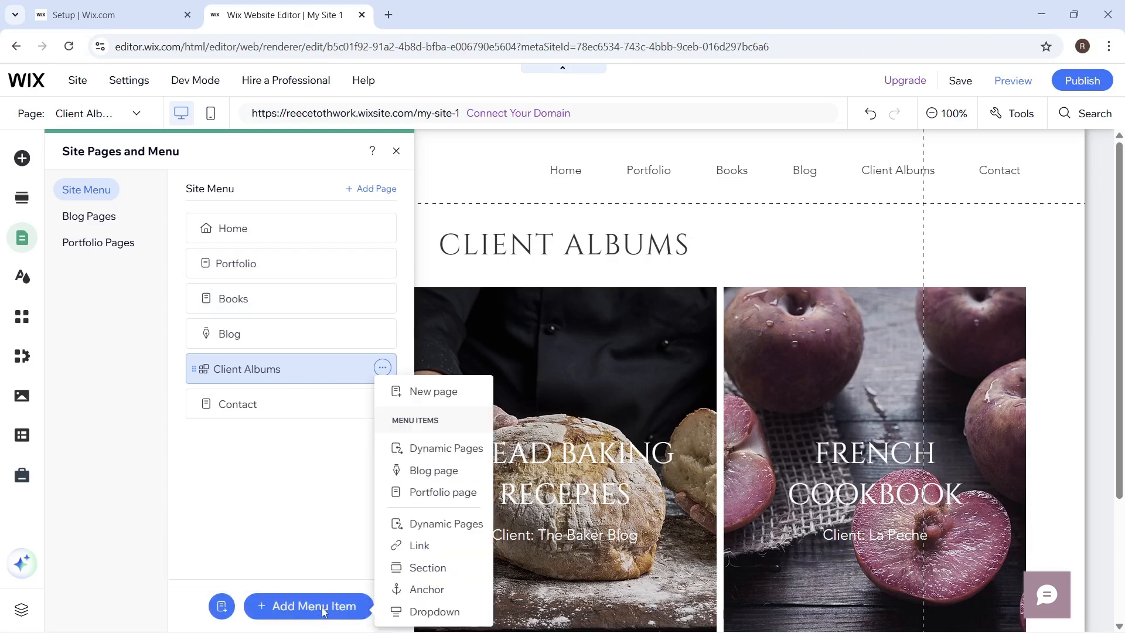
click(435, 612)
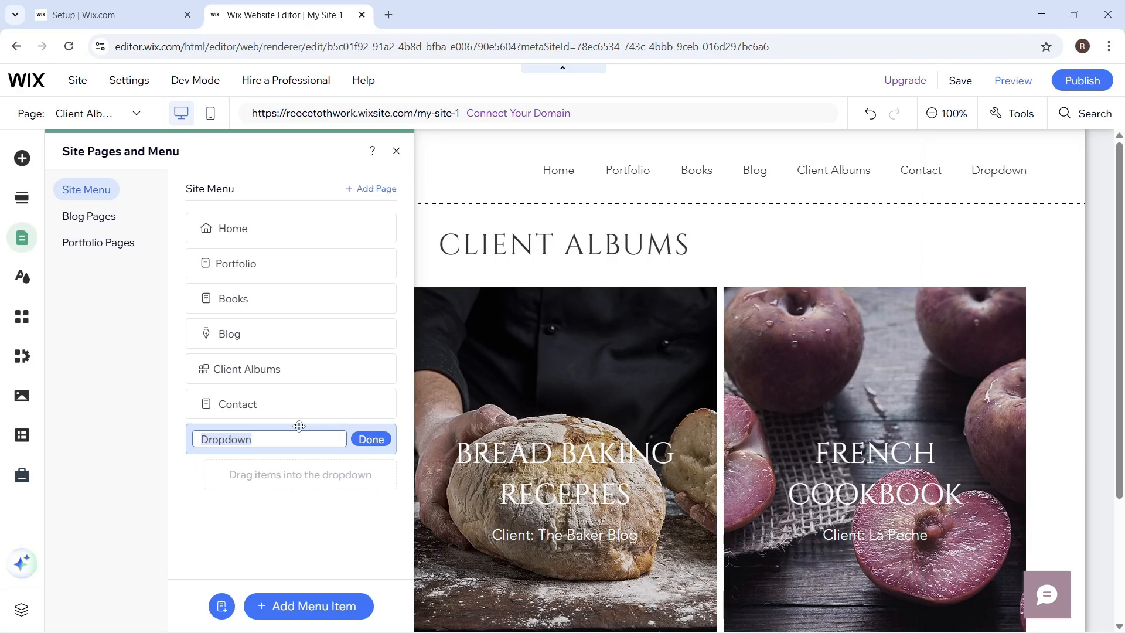
click(371, 440)
drag(337, 403, 214, 425)
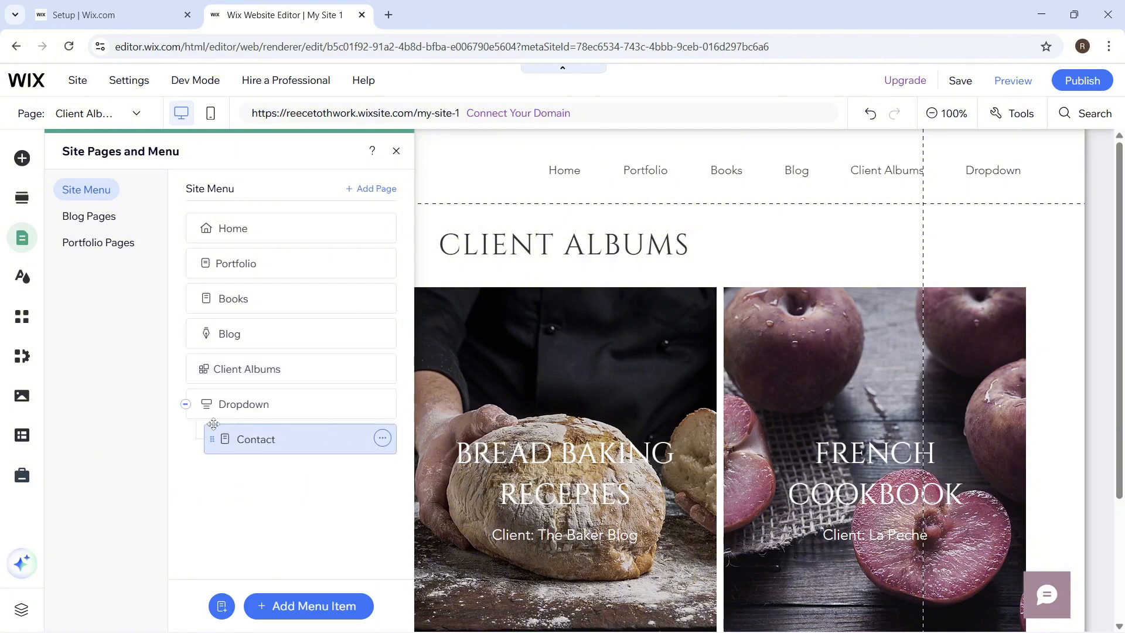
Preview the site, test the Dropdown menu entry with its Contact and Portfolio subpages, and return to editing
click(1012, 82)
mouse_move(1014, 186)
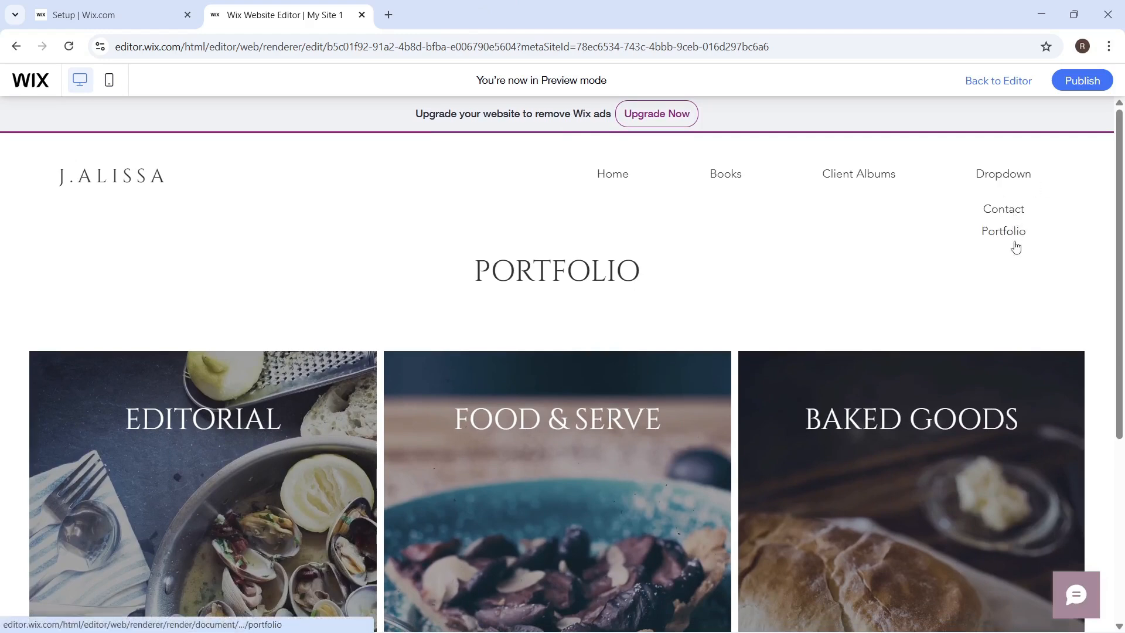
click(1003, 179)
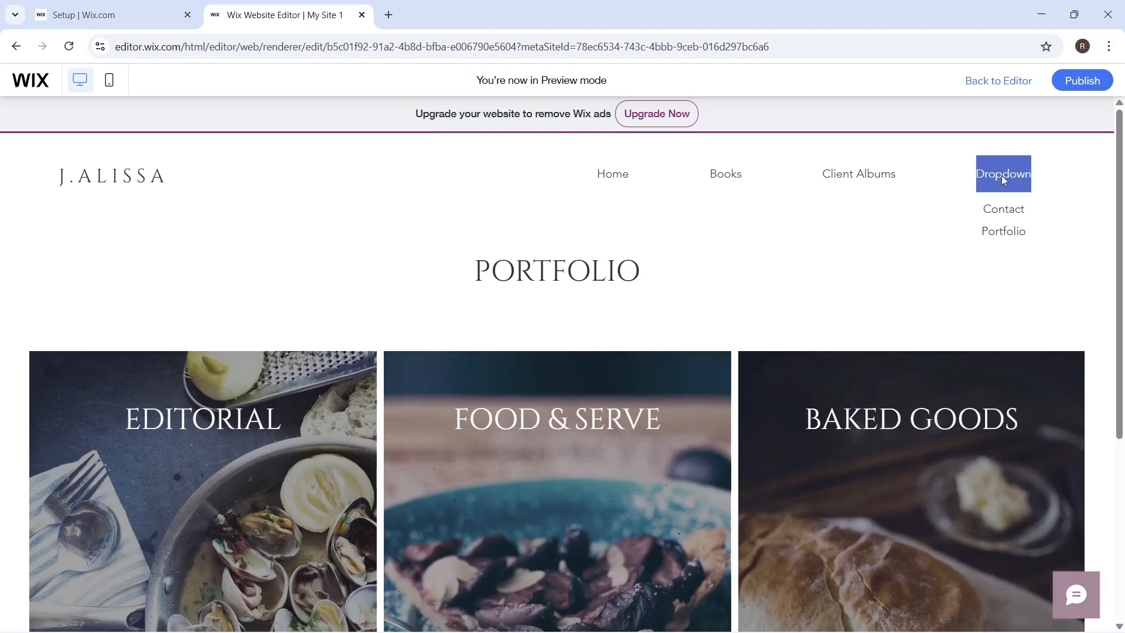
click(993, 179)
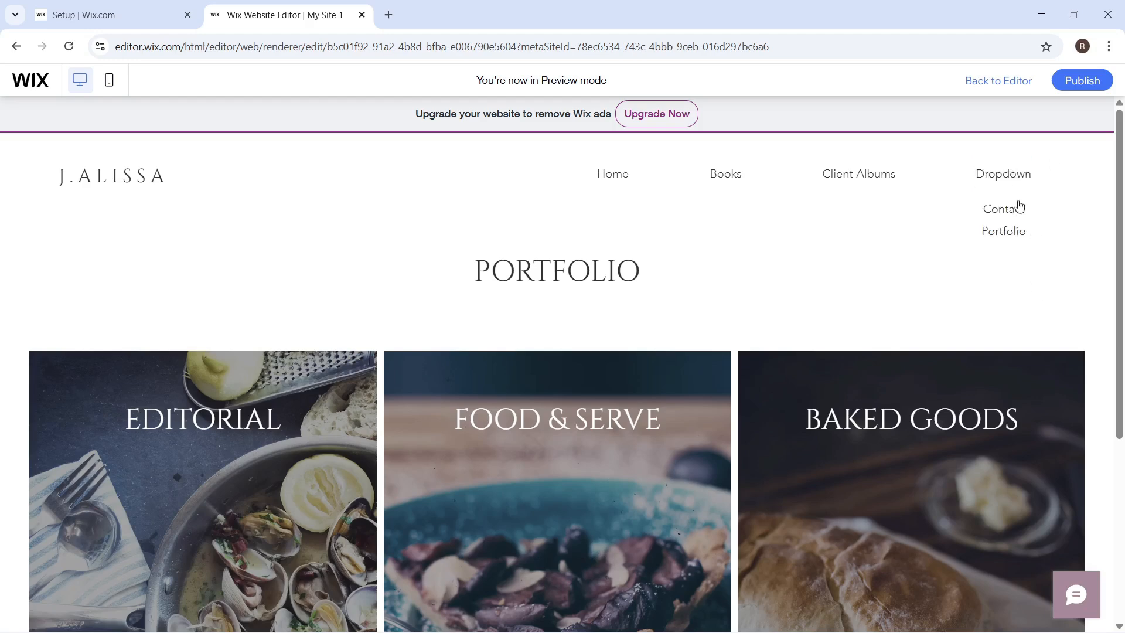
mouse_move(1007, 204)
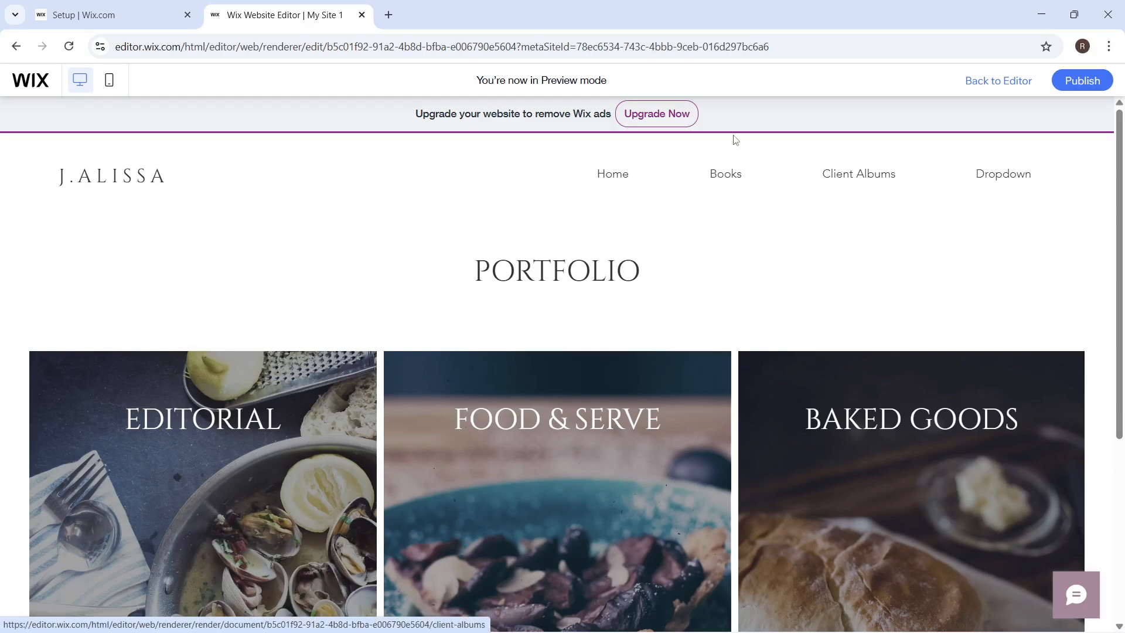
click(995, 90)
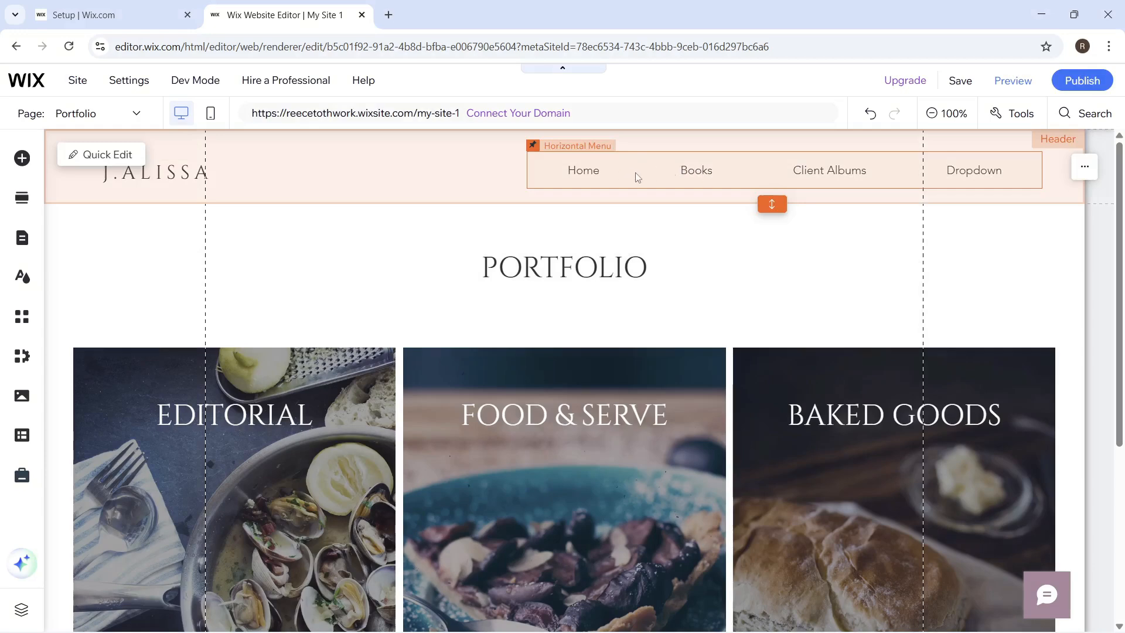
Customize the header's horizontal menu design by enlarging its regular-state text to a font size of about 39 px
click(679, 176)
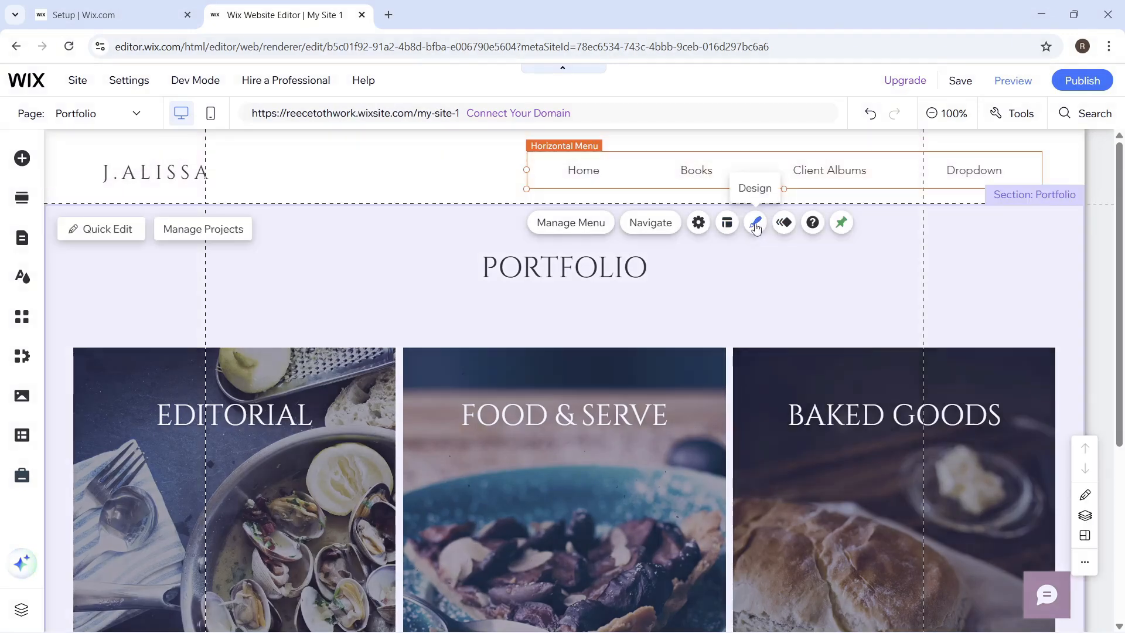
click(756, 224)
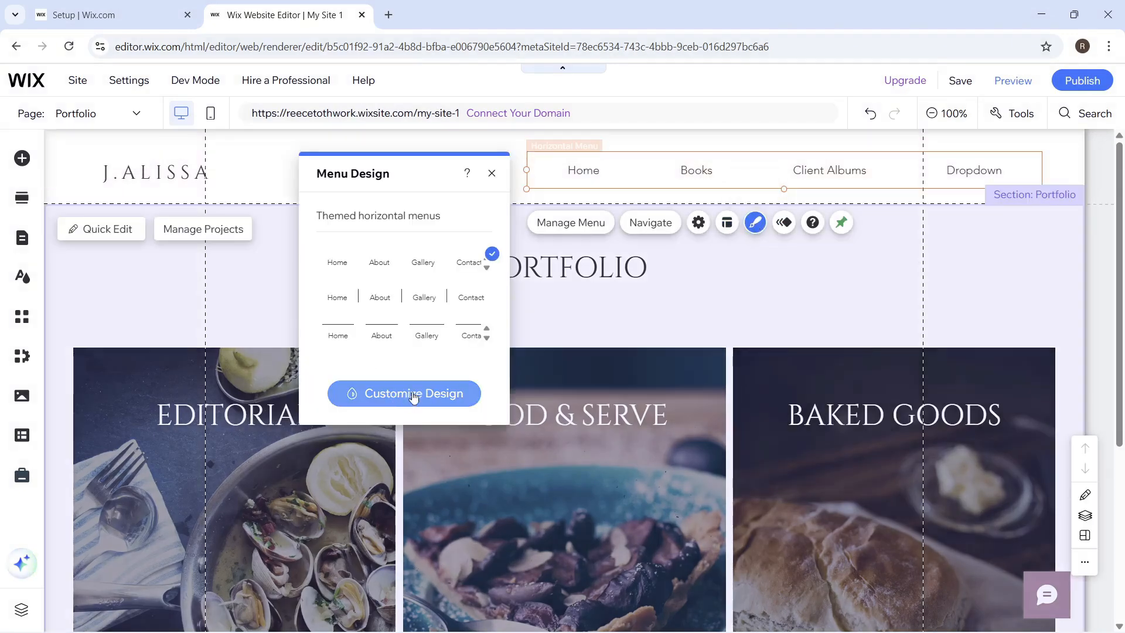
click(413, 393)
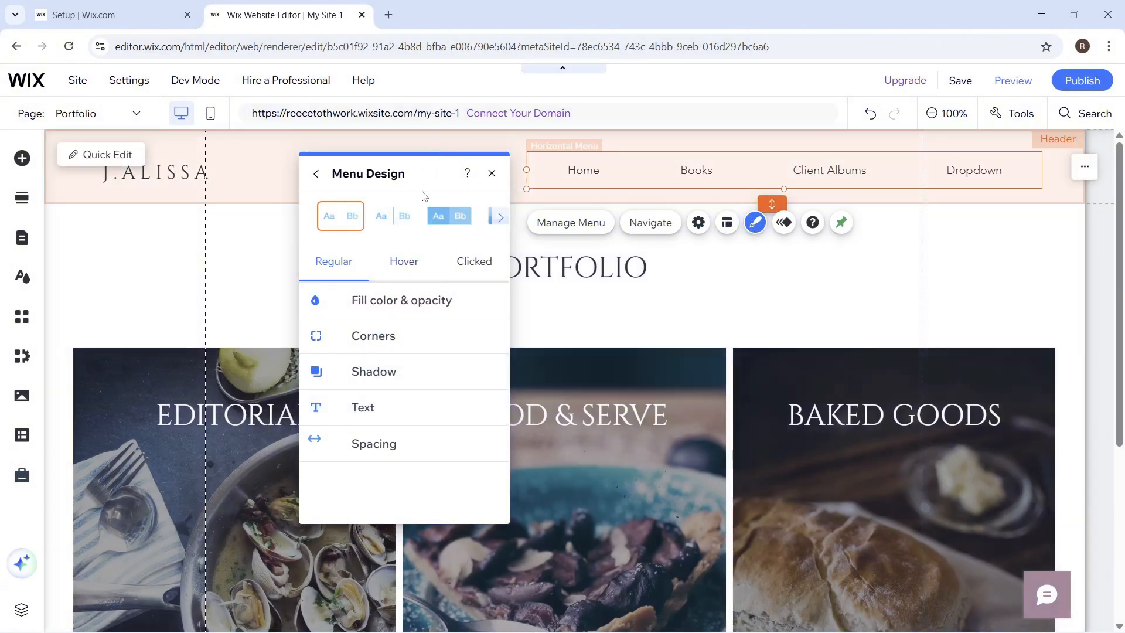
click(404, 309)
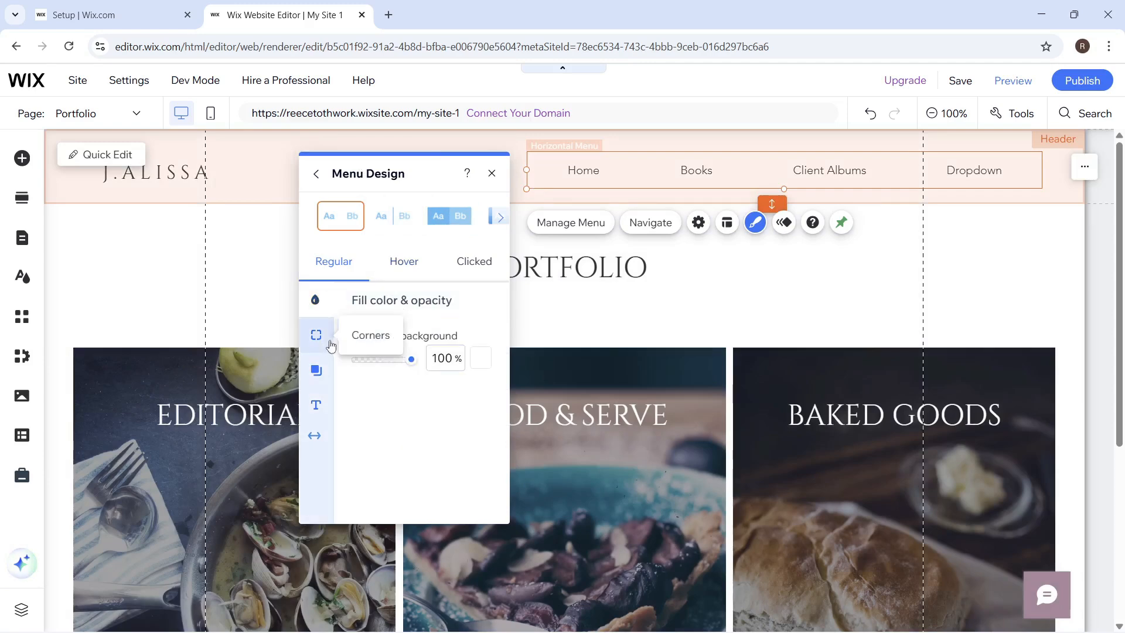
click(316, 406)
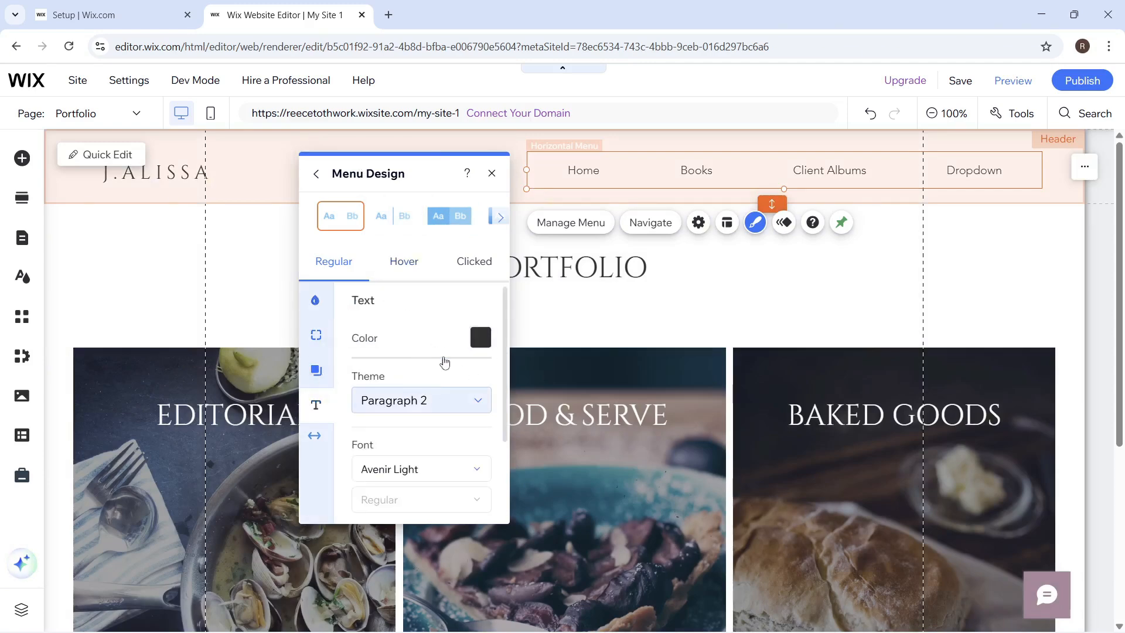
scroll(406, 391, down, 2)
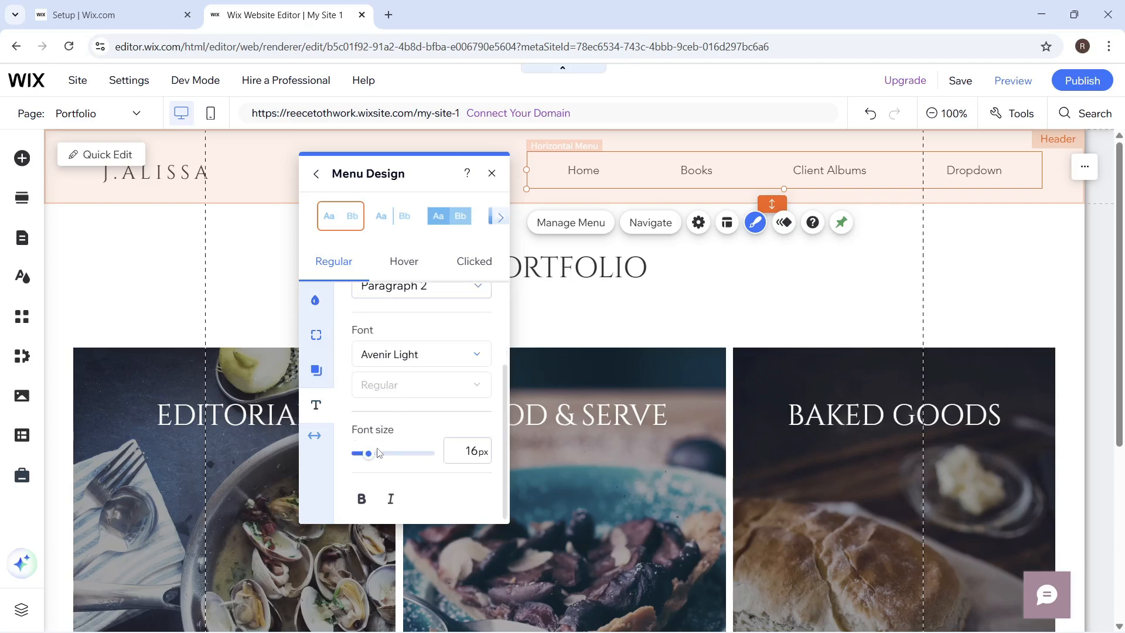
drag(371, 455, 376, 456)
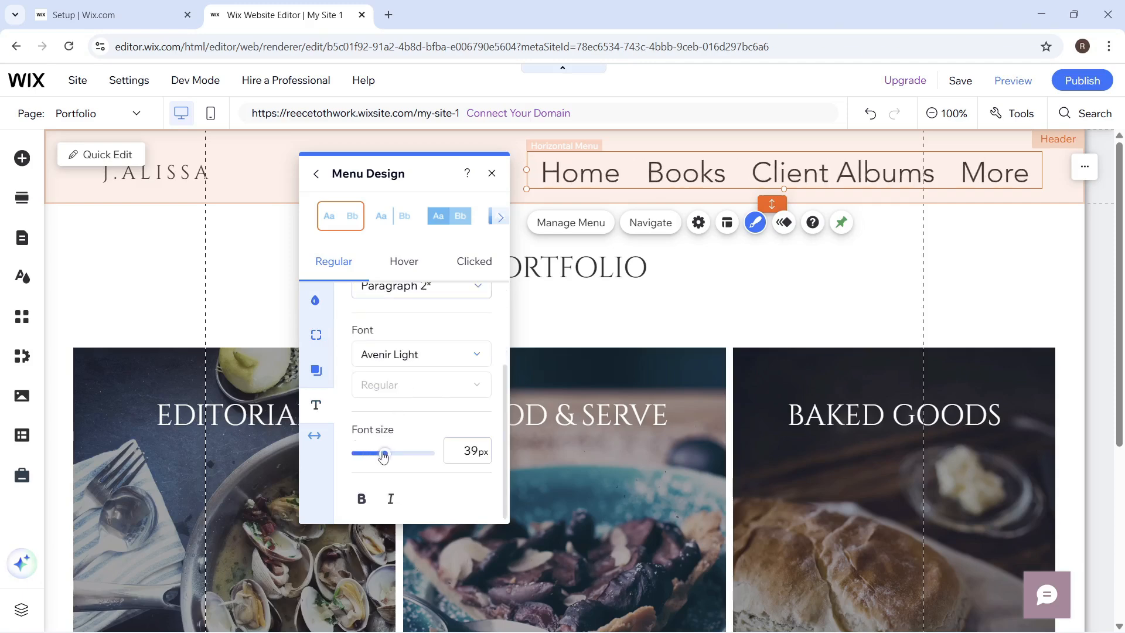
Set the horizontal menu's regular-state text color to the saved pink, #F2668F
scroll(377, 457, up, 2)
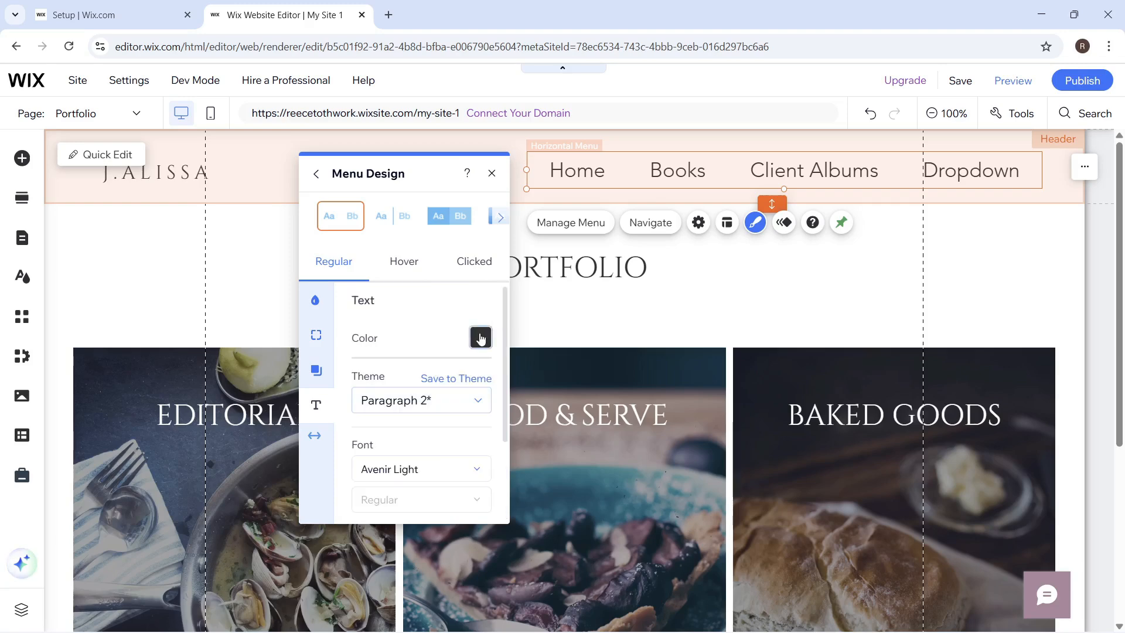
click(481, 337)
click(390, 423)
click(389, 423)
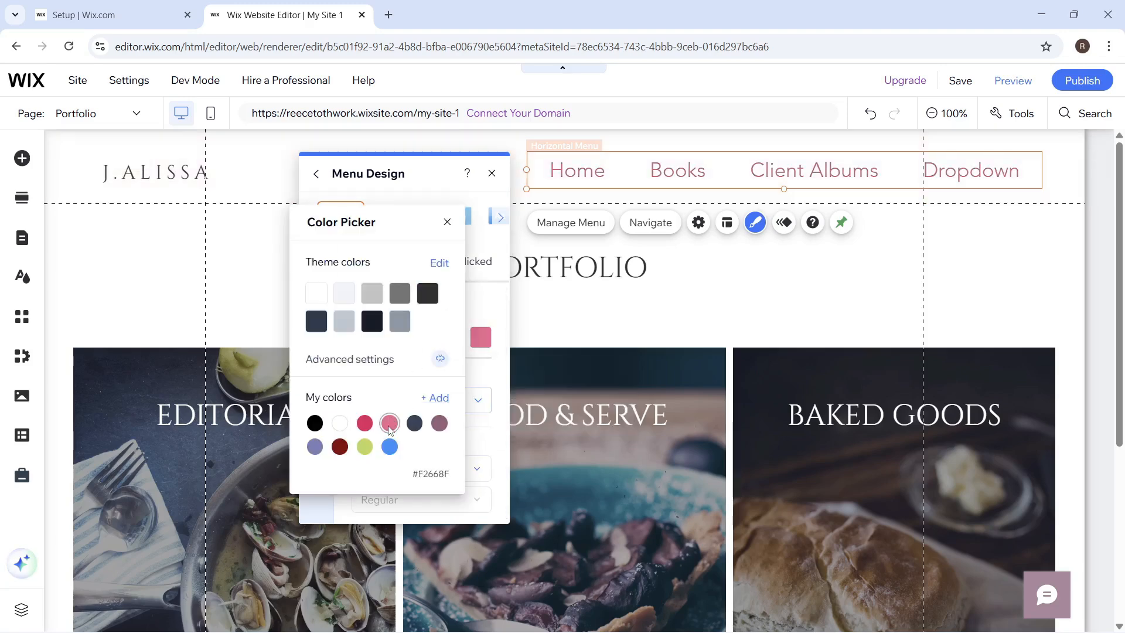
click(609, 239)
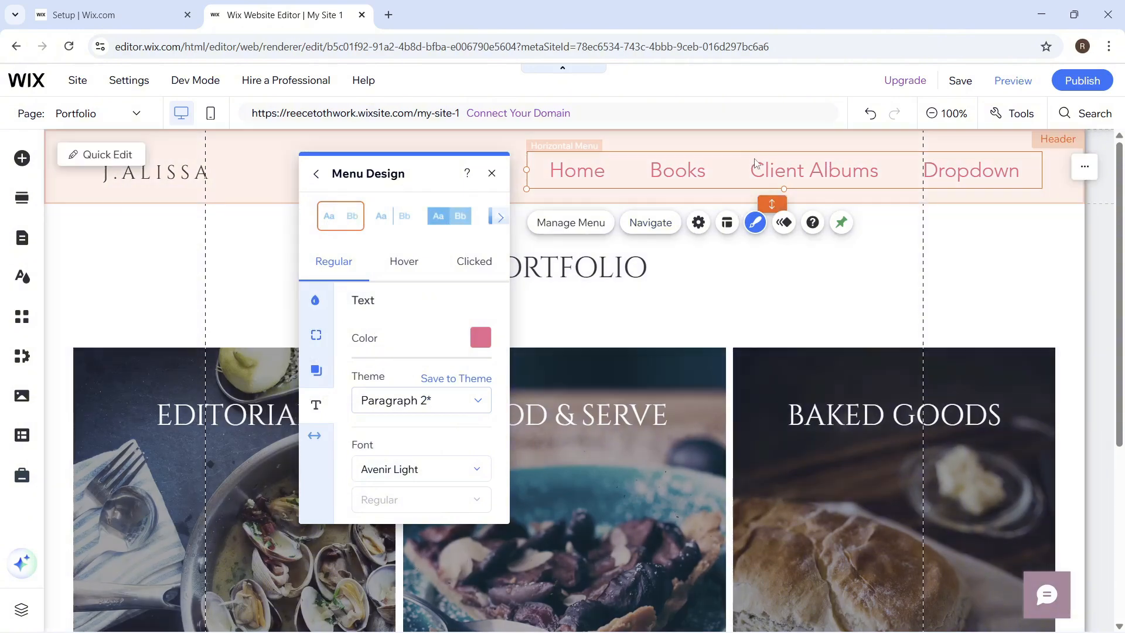
Save the site and preview it to check the restyled header menu and its items' hover appearance
click(958, 82)
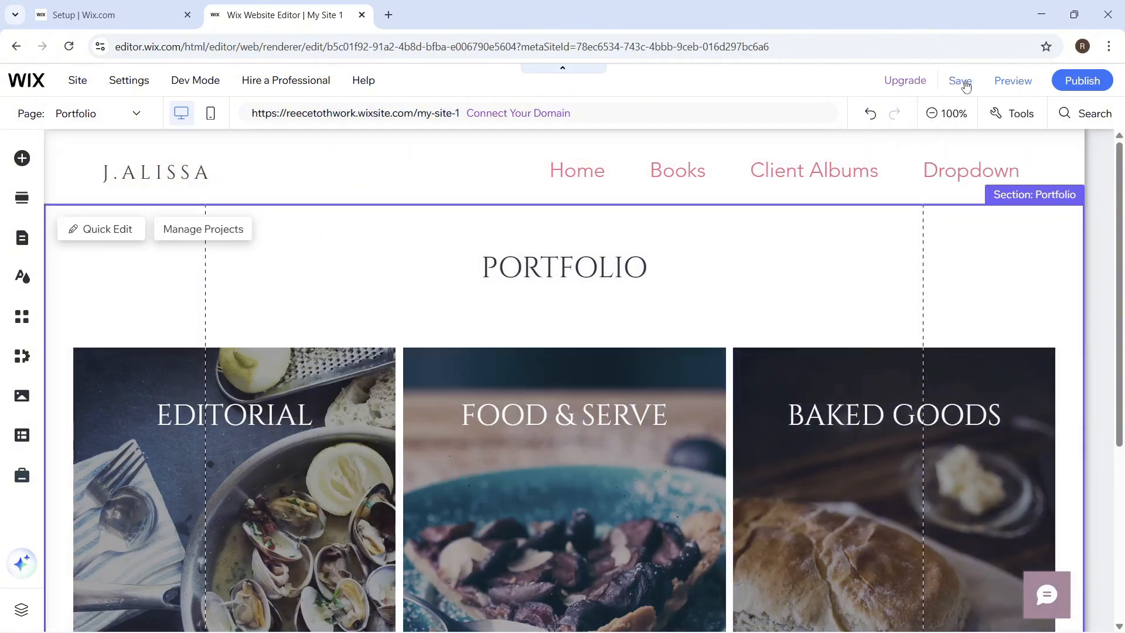
click(961, 82)
click(1010, 82)
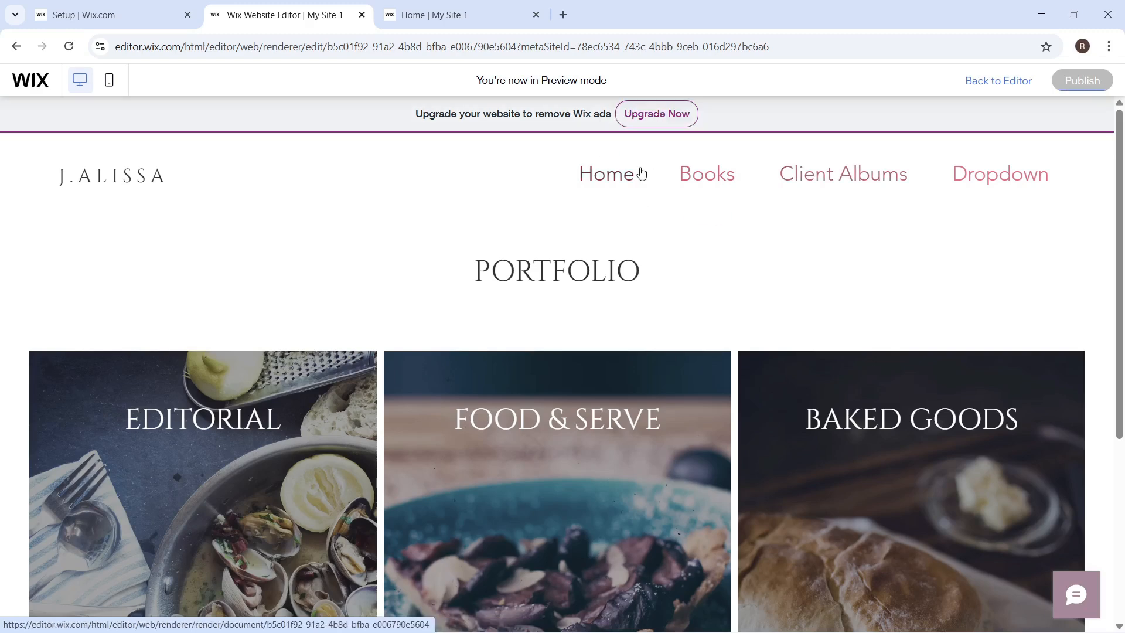
mouse_move(730, 193)
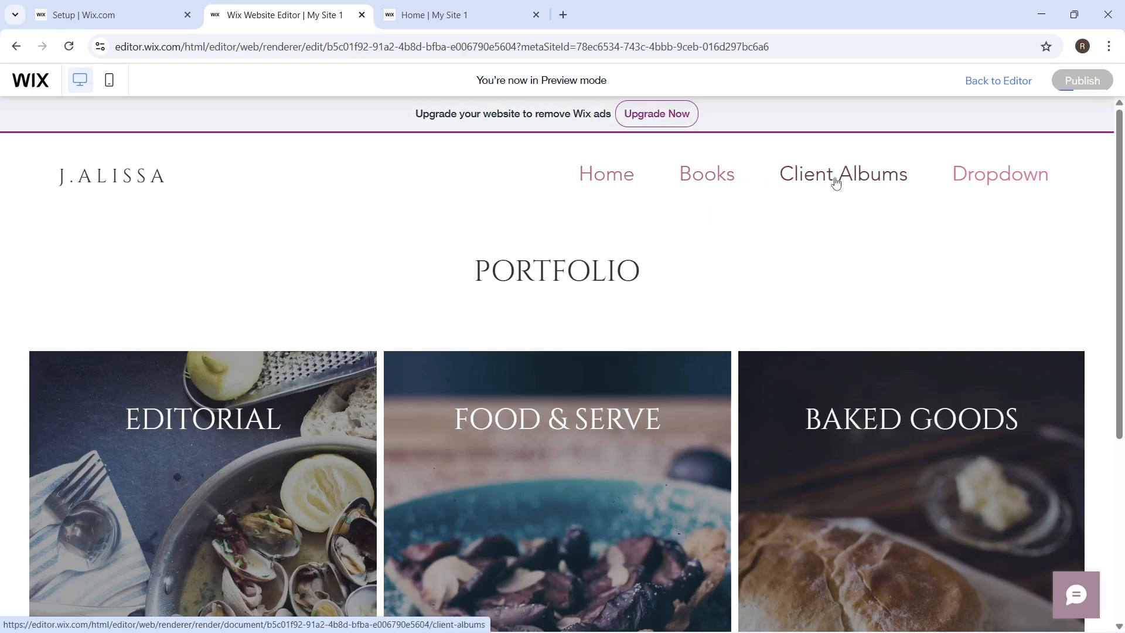